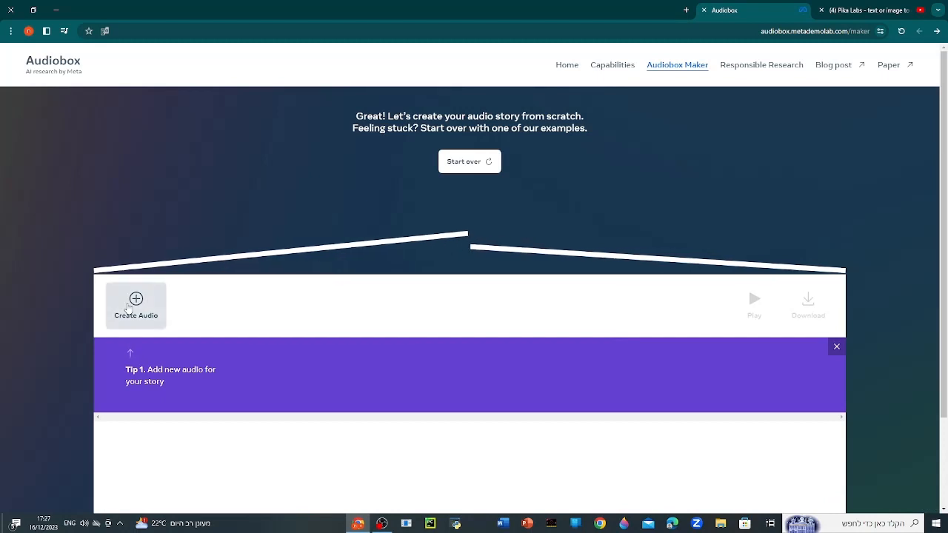
Start creating audio and look through the speech, sound effect and saved voices options, returning to adding speech
click(136, 303)
click(157, 304)
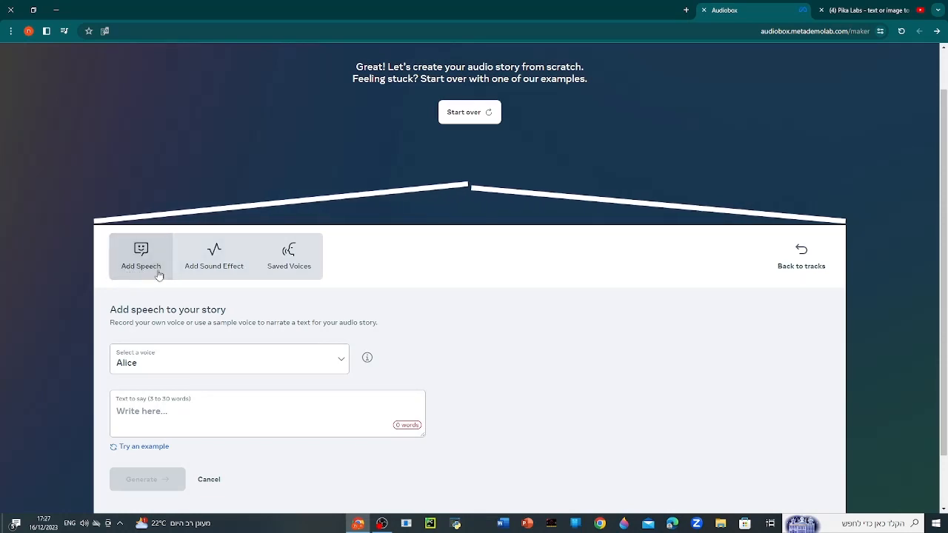
click(214, 266)
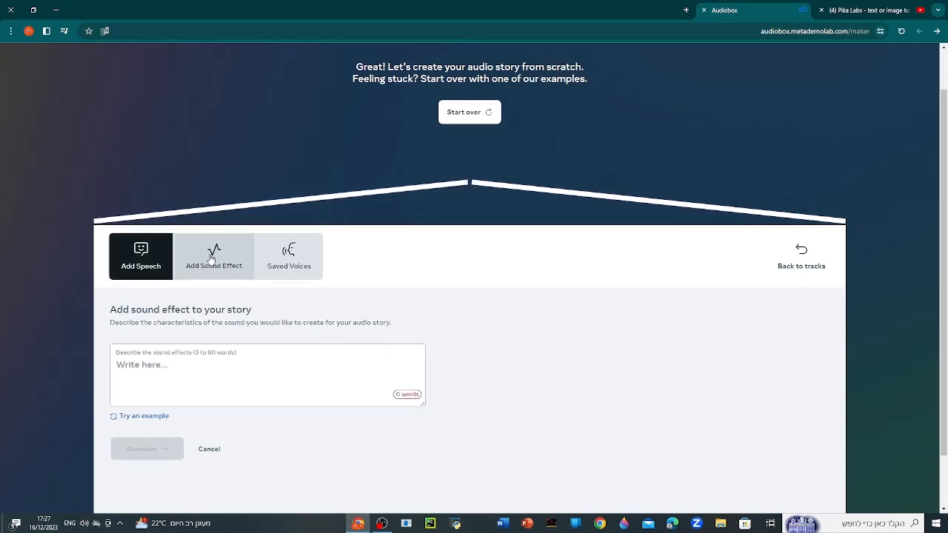
click(289, 259)
click(147, 270)
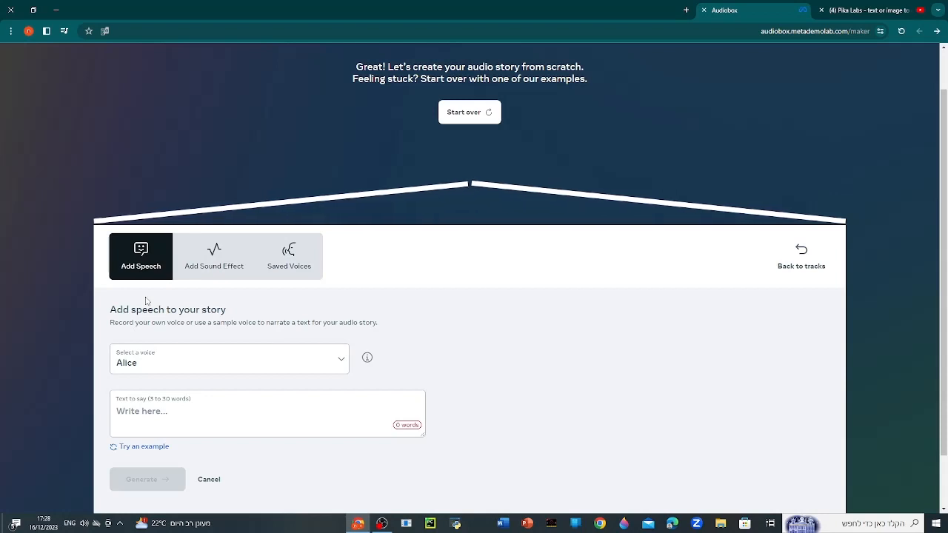
Generate speech in the Alice voice with the text "a dog walking in the park"
click(146, 373)
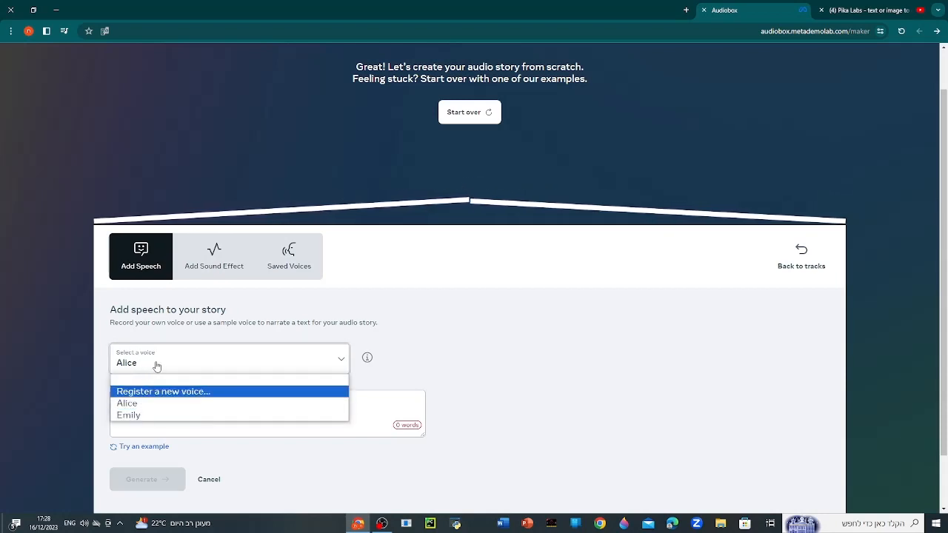
click(161, 363)
click(159, 413)
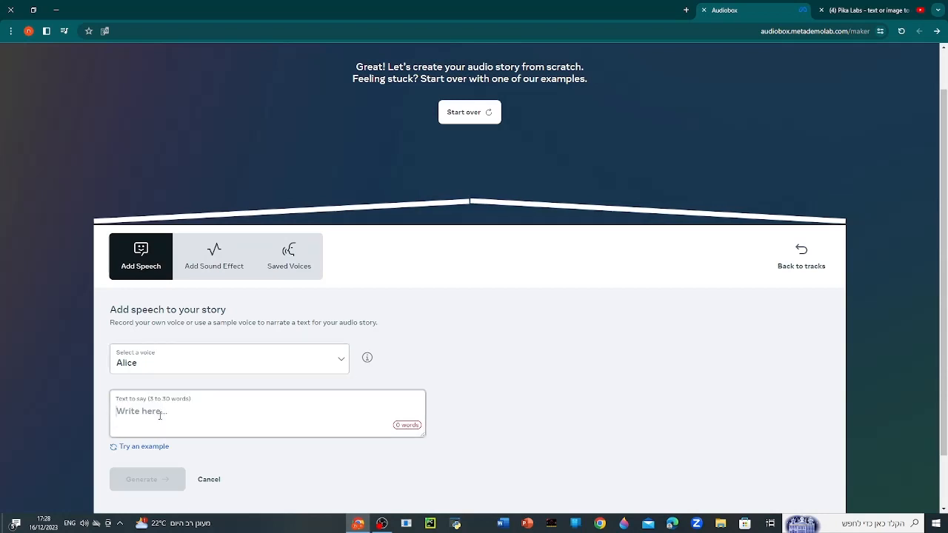
text(a dog)
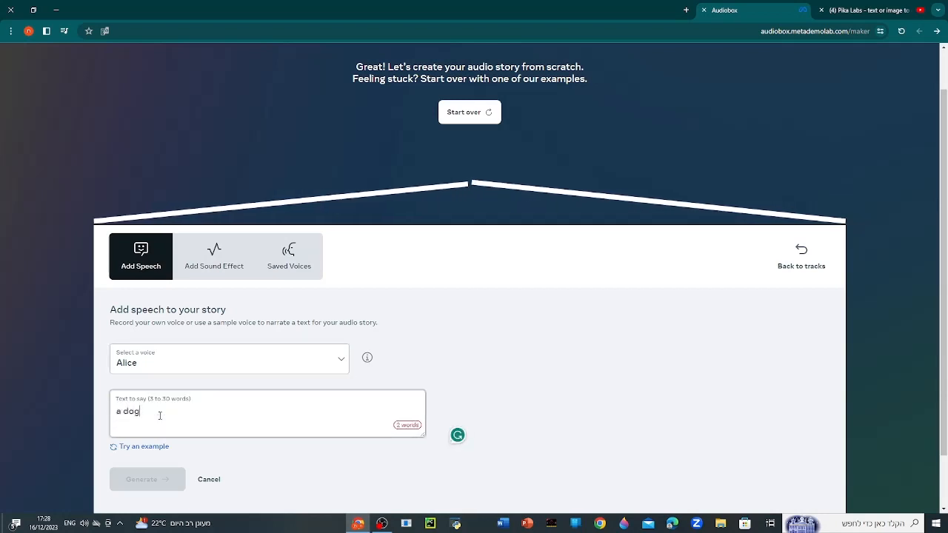
text( walking in the park)
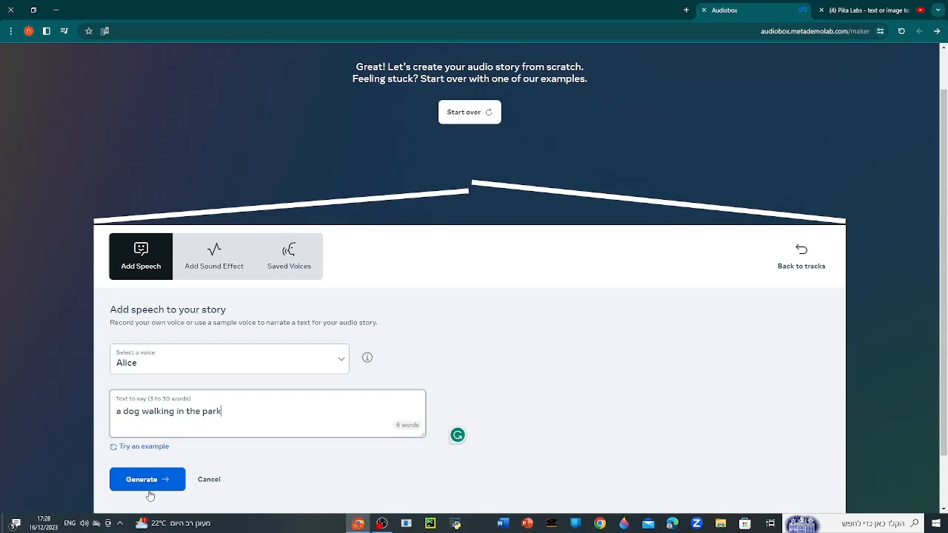
click(149, 491)
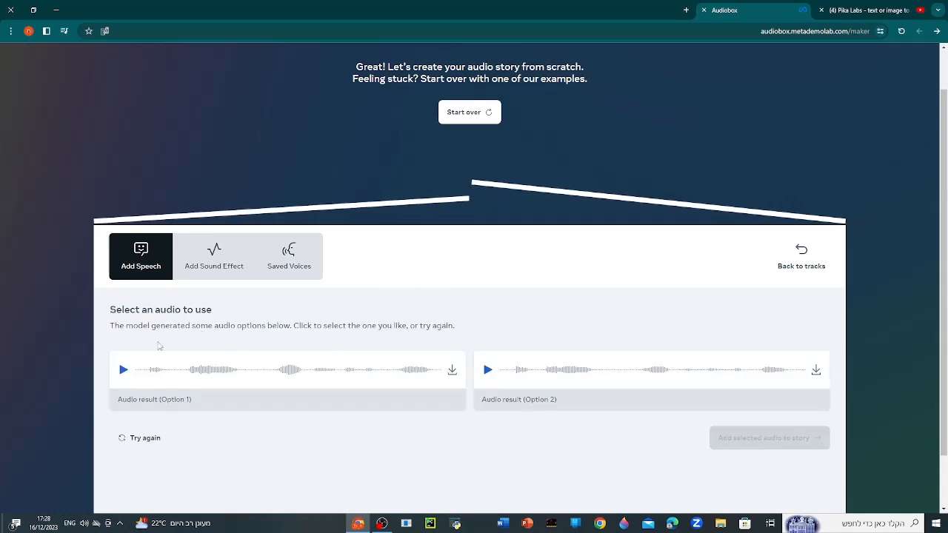
Listen to both generated speech results and add option 2 to the story
click(124, 370)
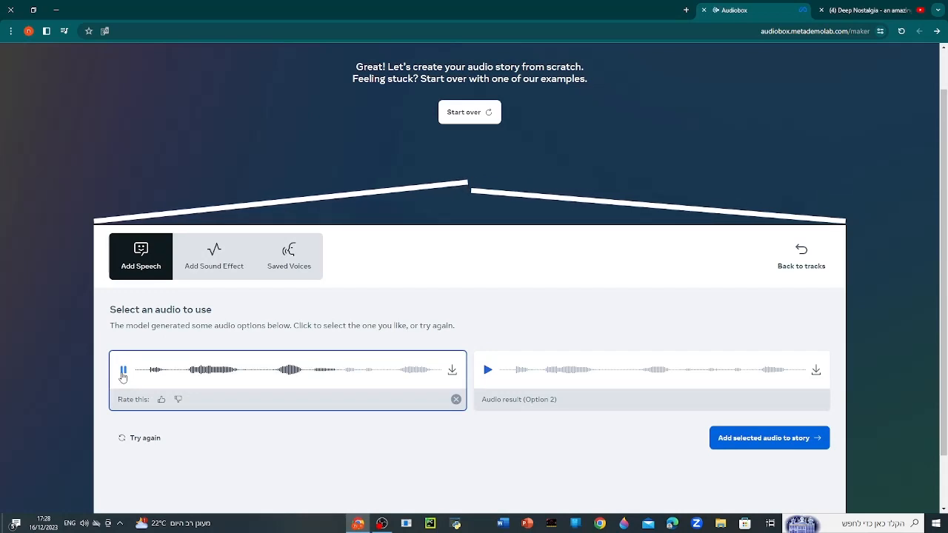
click(488, 370)
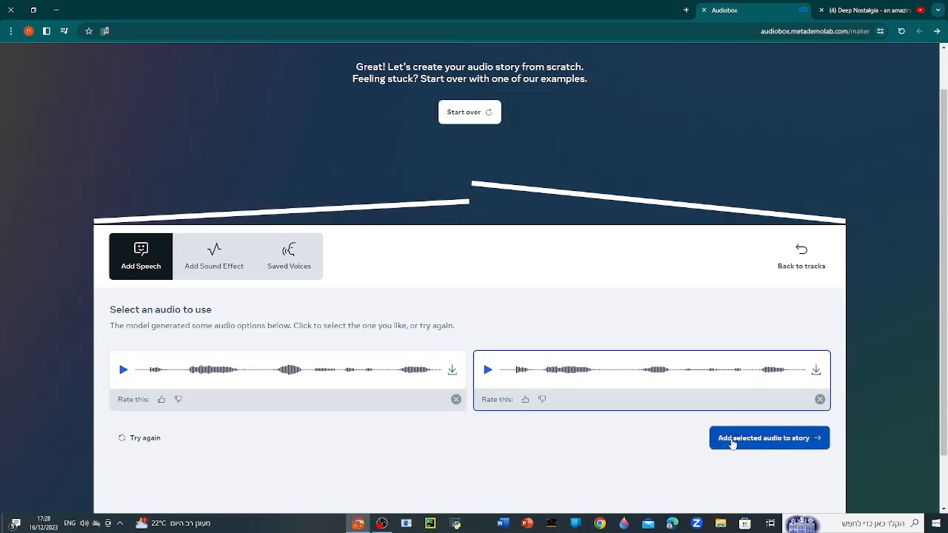
click(732, 442)
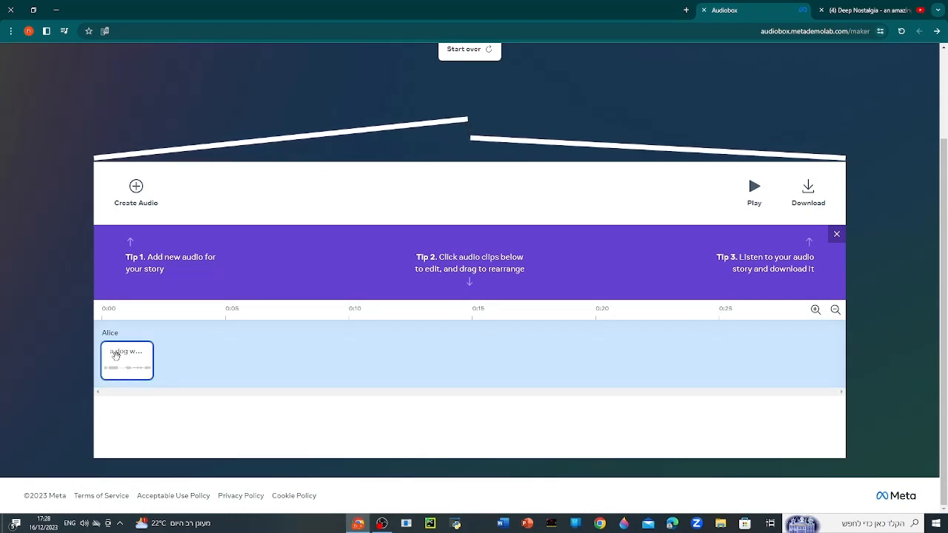
mouse_move(116, 357)
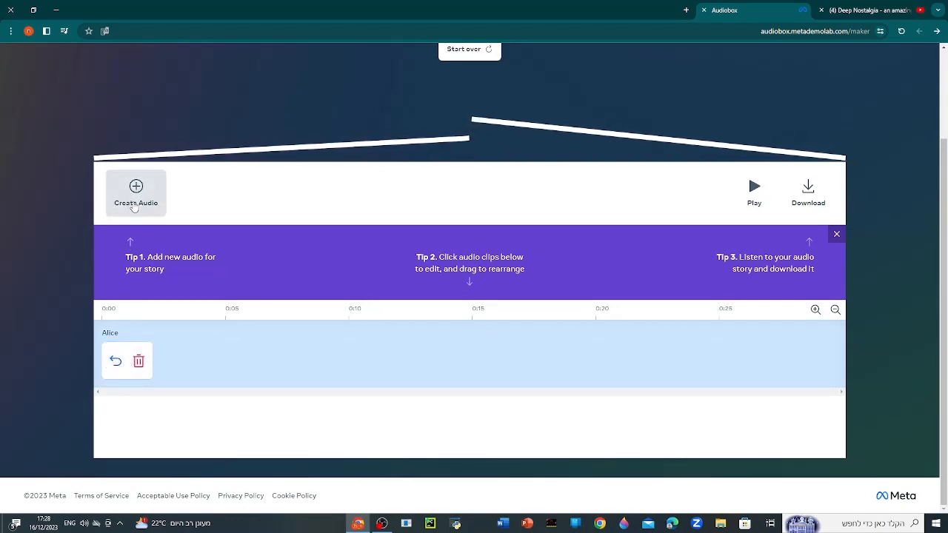
Create another audio clip as a sound effect, generating it from the description "a dog barking"
click(134, 206)
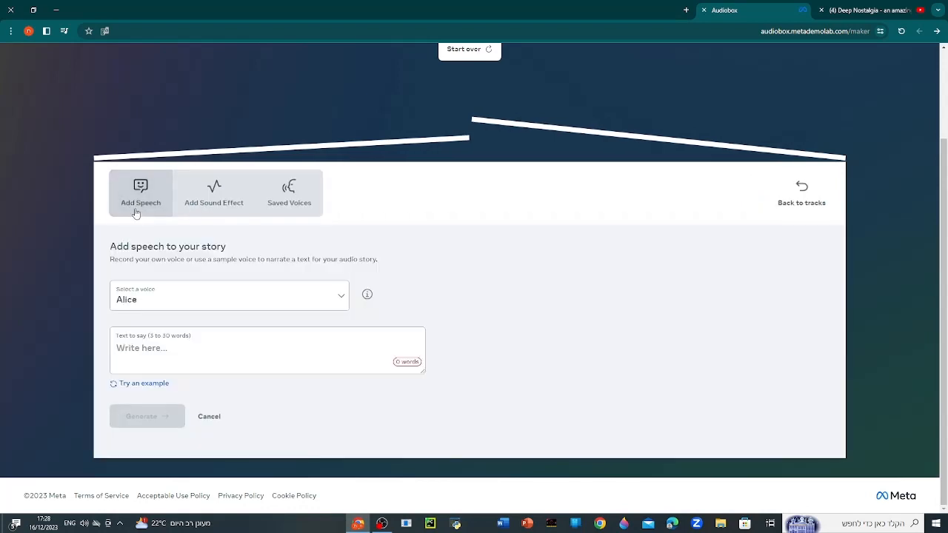
click(202, 214)
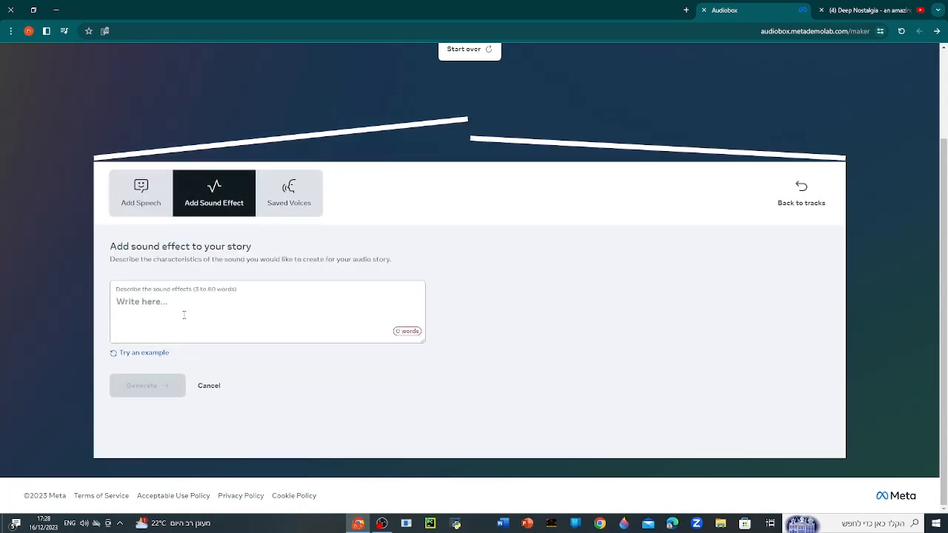
text(a do)
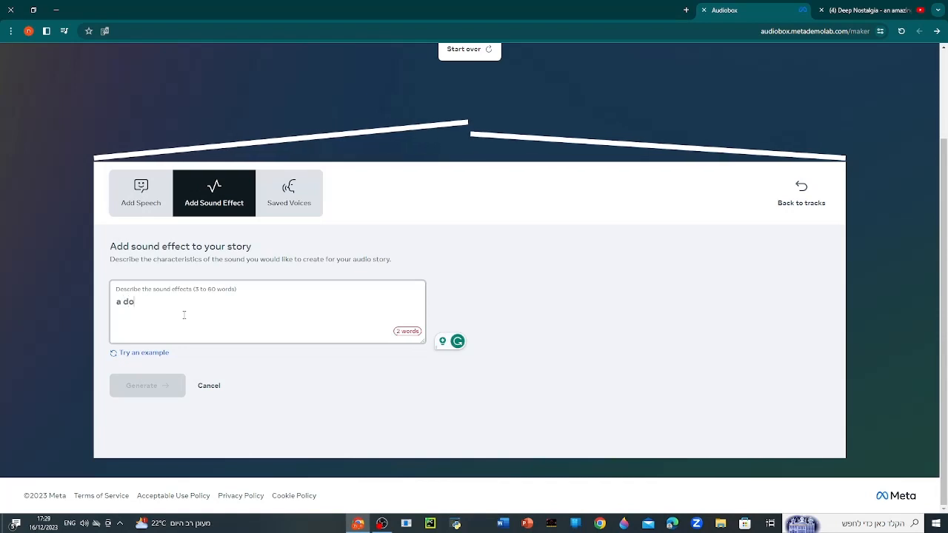
text(g barking)
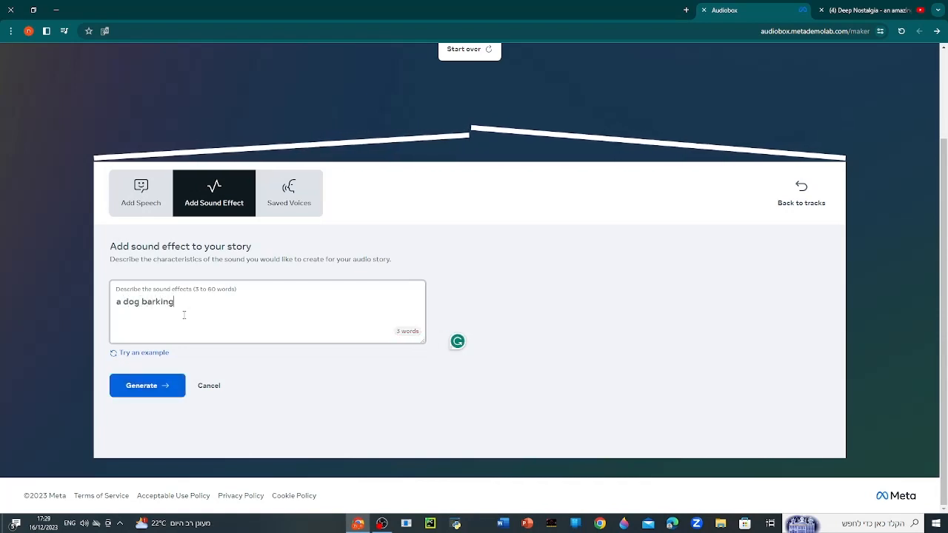
click(167, 388)
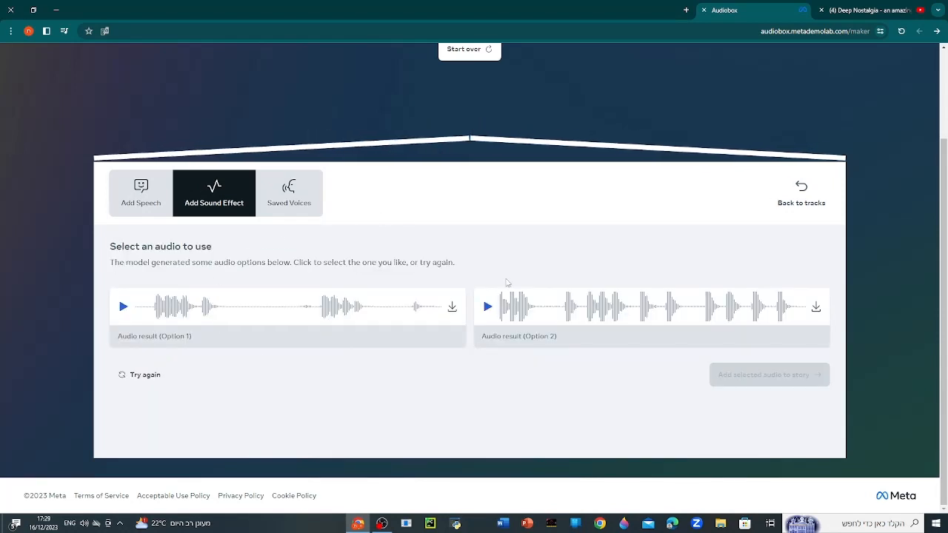
Preview both barking results to add option 2 to the story, and move its clip to start just after the speech clip, at about 0:02
click(124, 307)
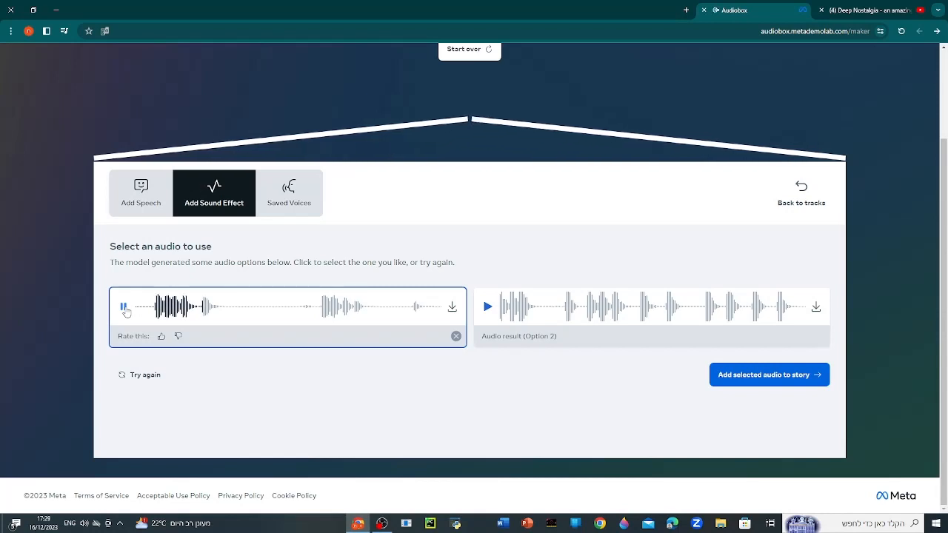
click(488, 307)
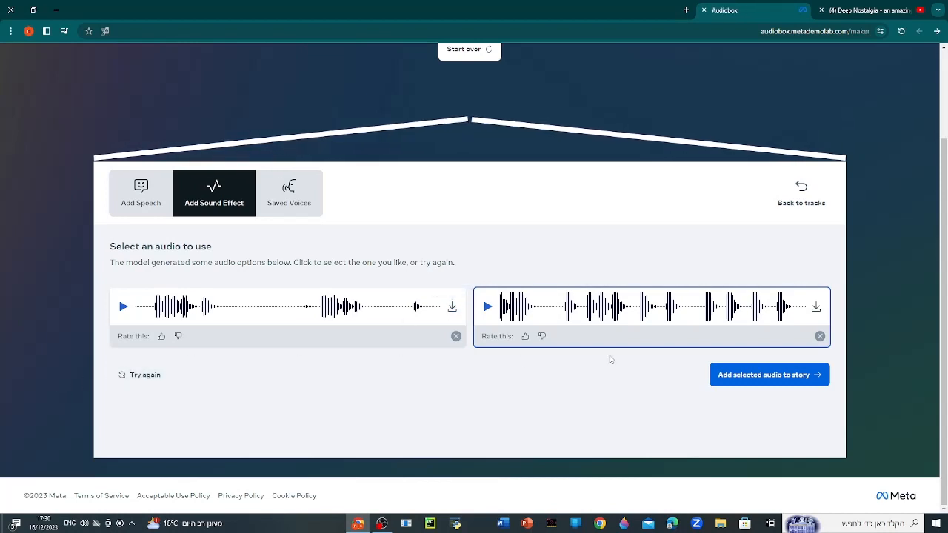
click(729, 377)
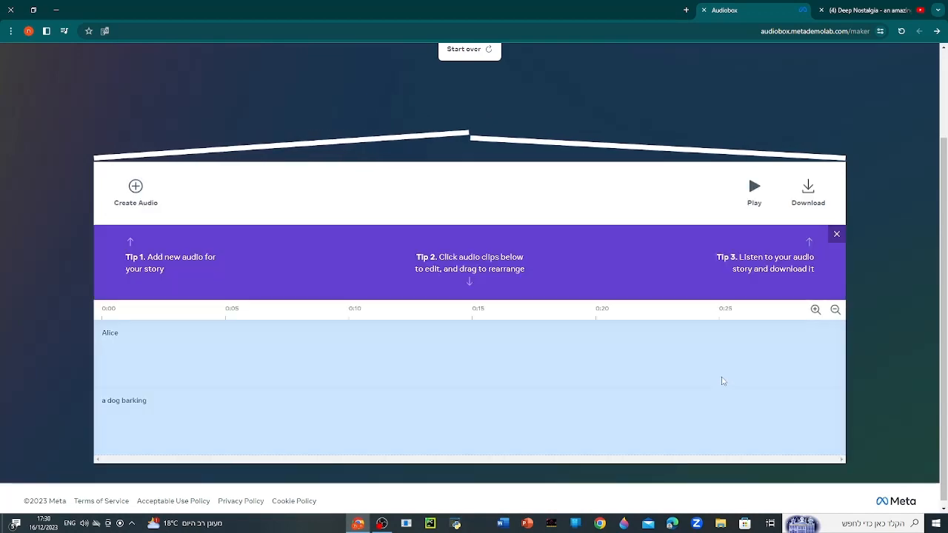
drag(222, 431, 276, 422)
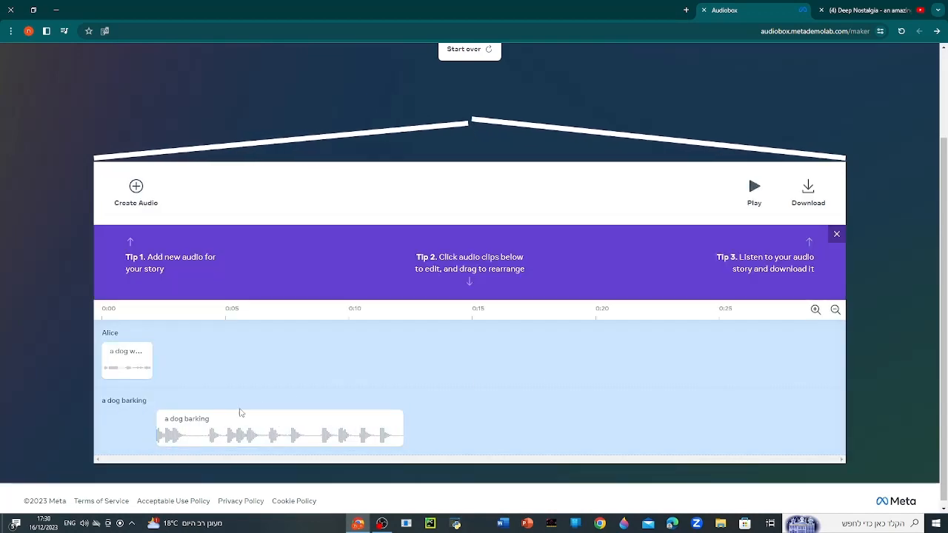
Register a new saved voice named sam from the description "a man talking slowly"
click(139, 191)
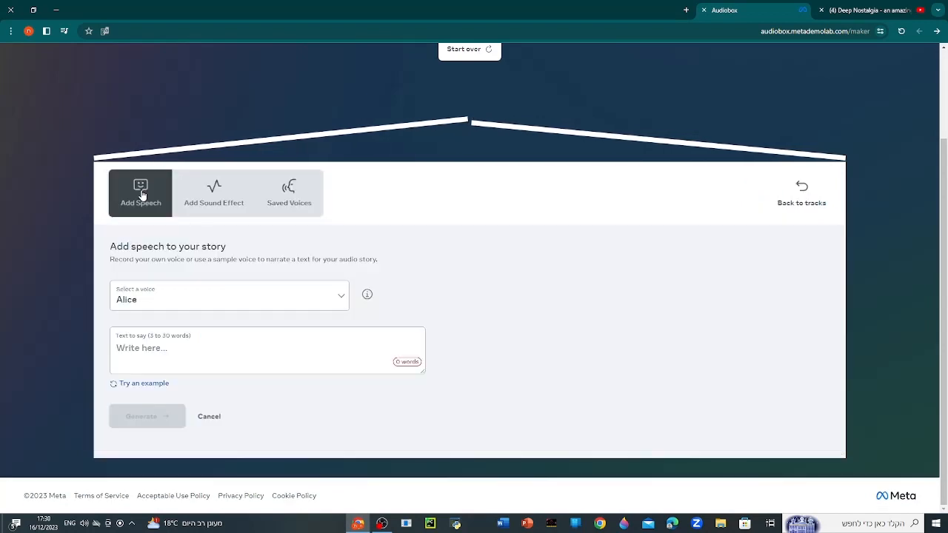
click(300, 211)
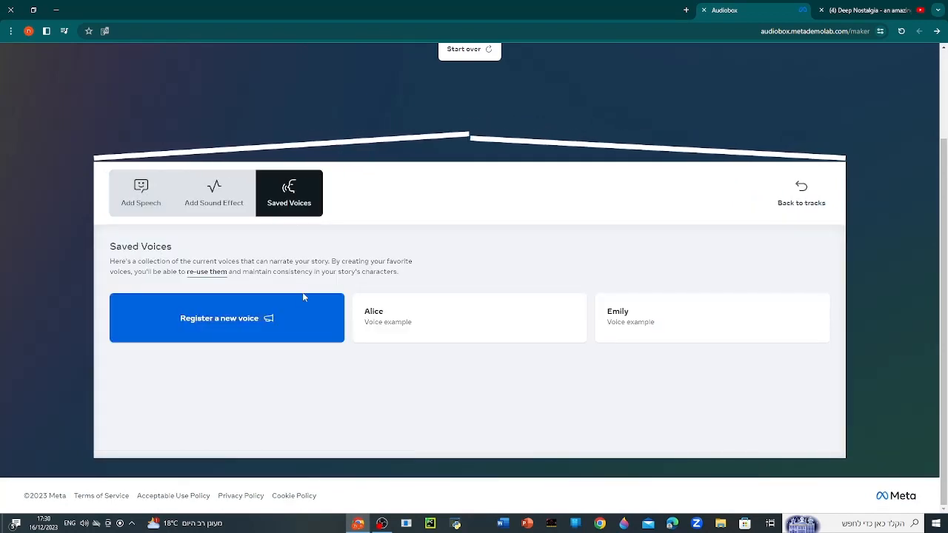
click(262, 319)
click(394, 291)
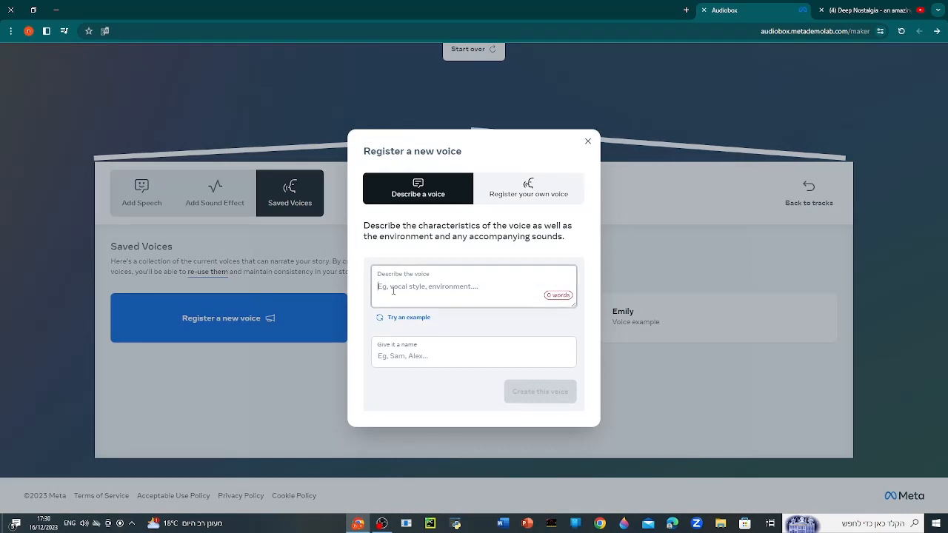
text(a)
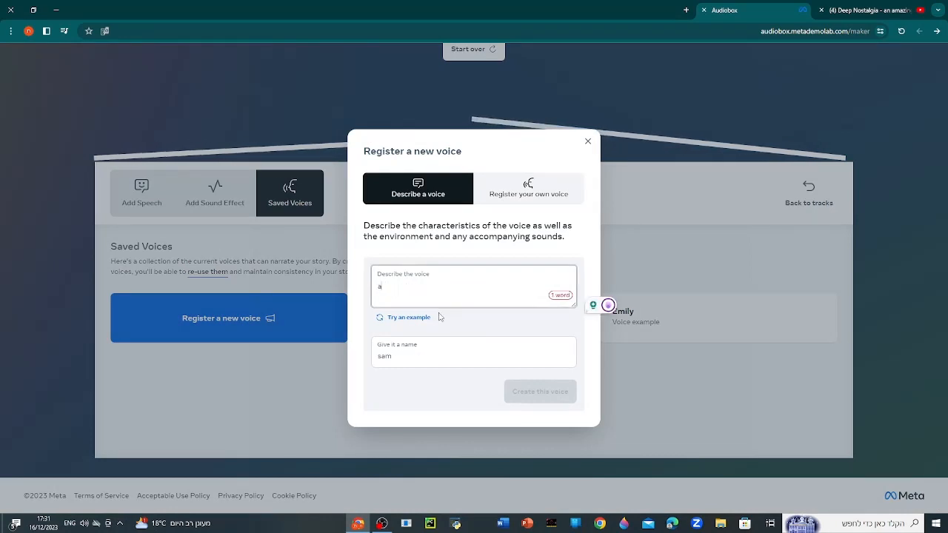
text( man talking)
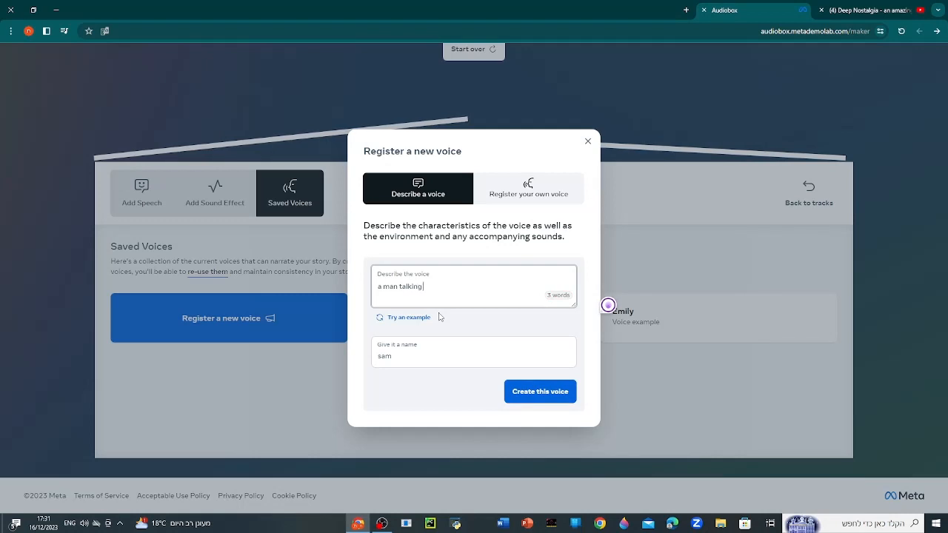
text( slowly)
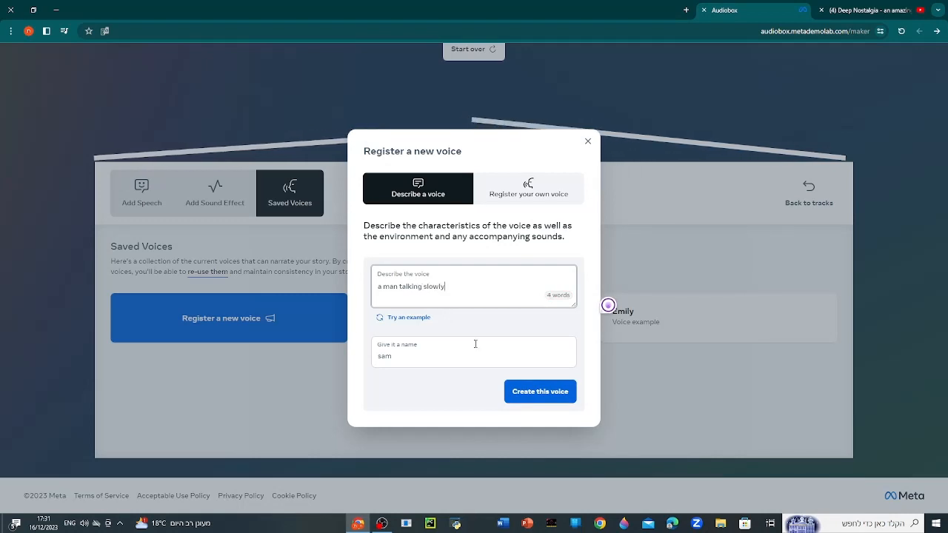
click(530, 393)
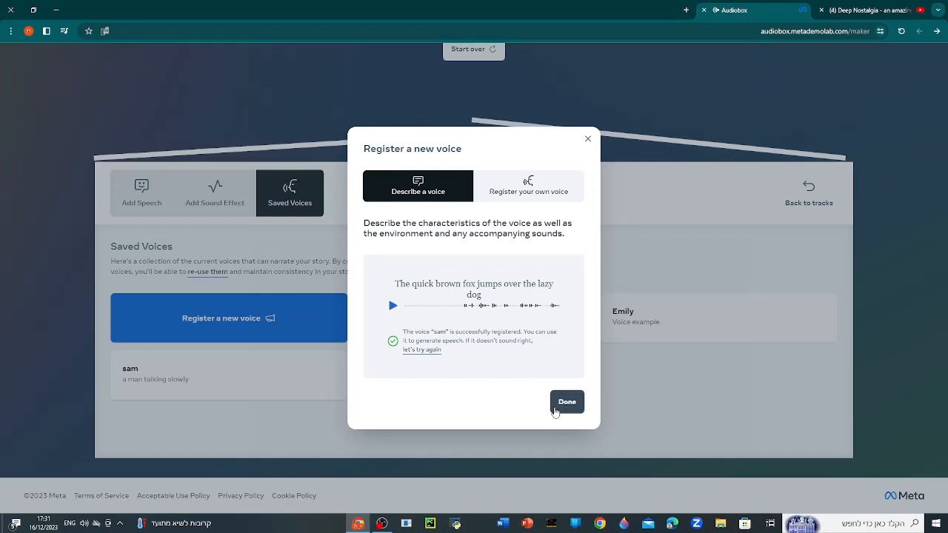
click(552, 408)
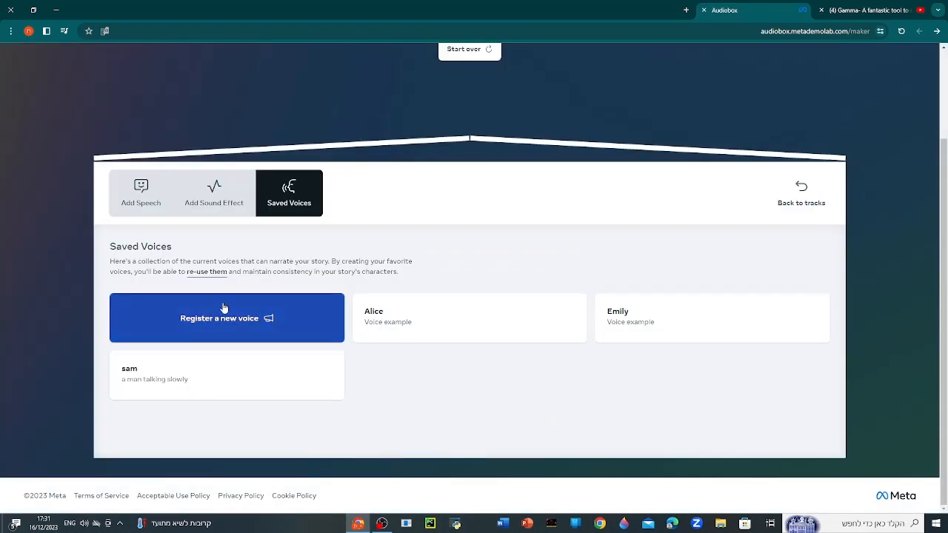
Look at the option for registering your own recorded voice, and close it without recording
click(222, 304)
click(500, 202)
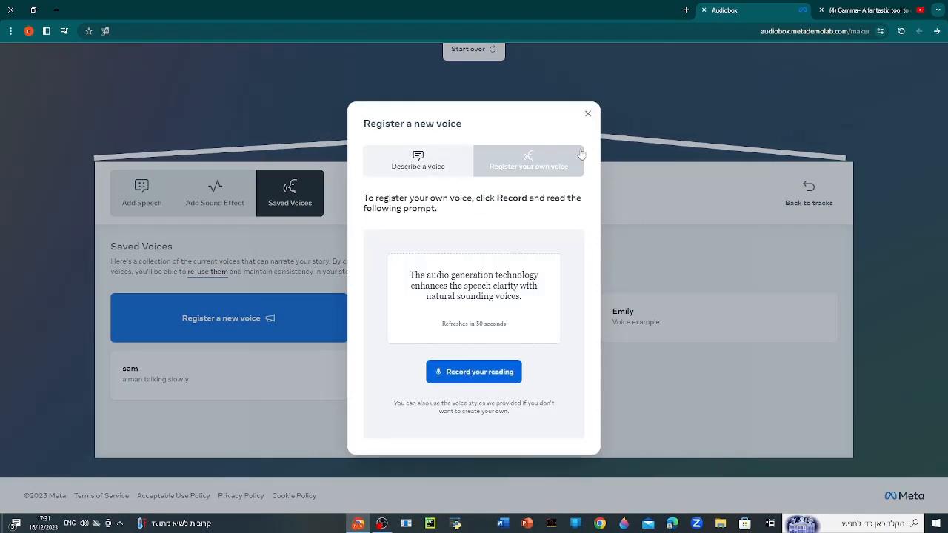
click(588, 114)
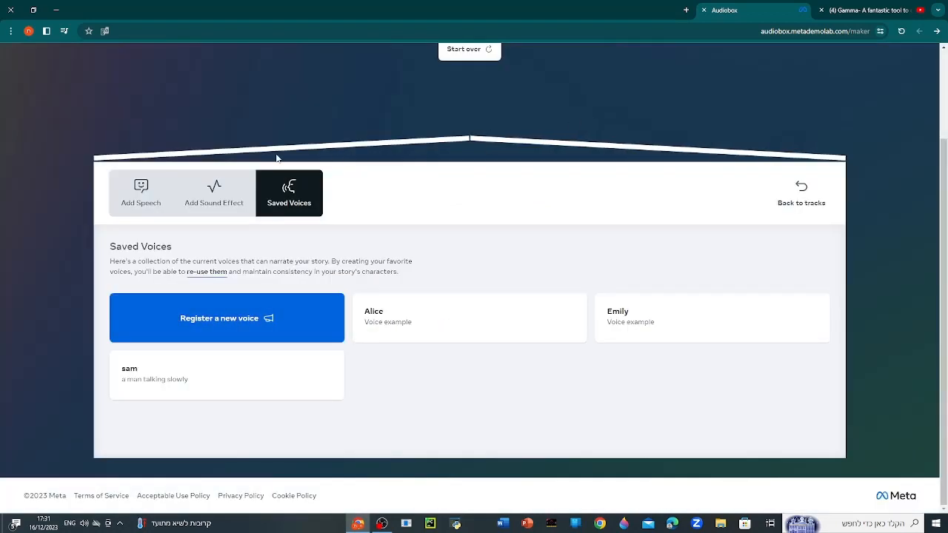
Generate a new speech clip using the saved voice sam with the text "the dog was happy"
click(140, 194)
click(148, 305)
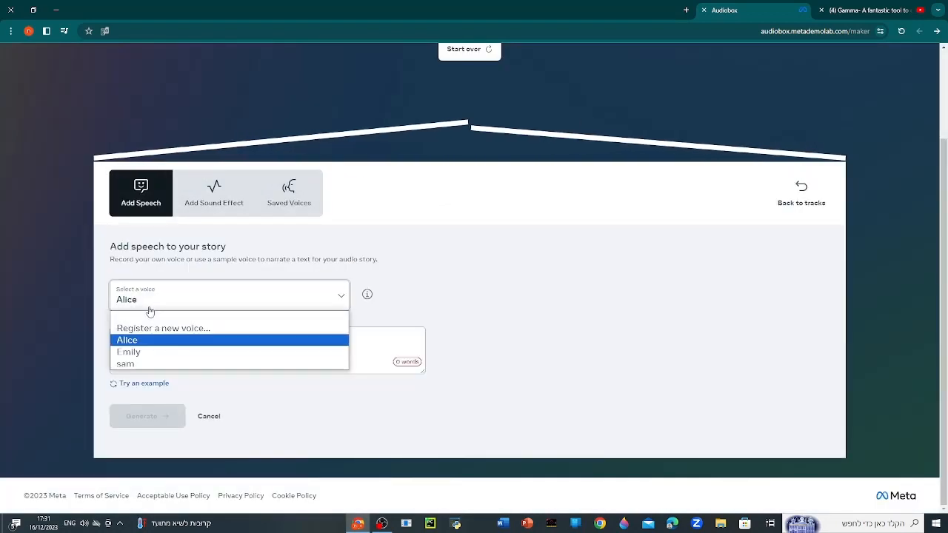
click(132, 365)
click(134, 363)
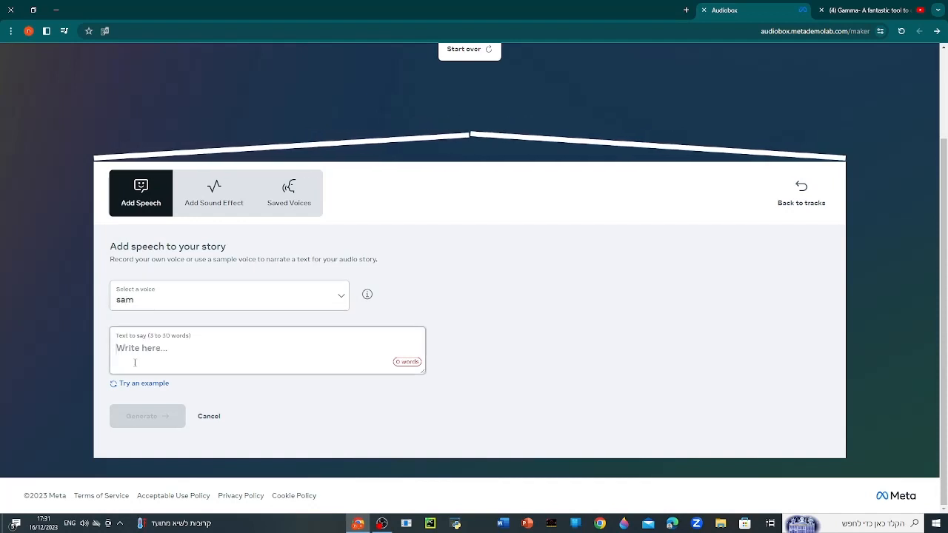
text(th)
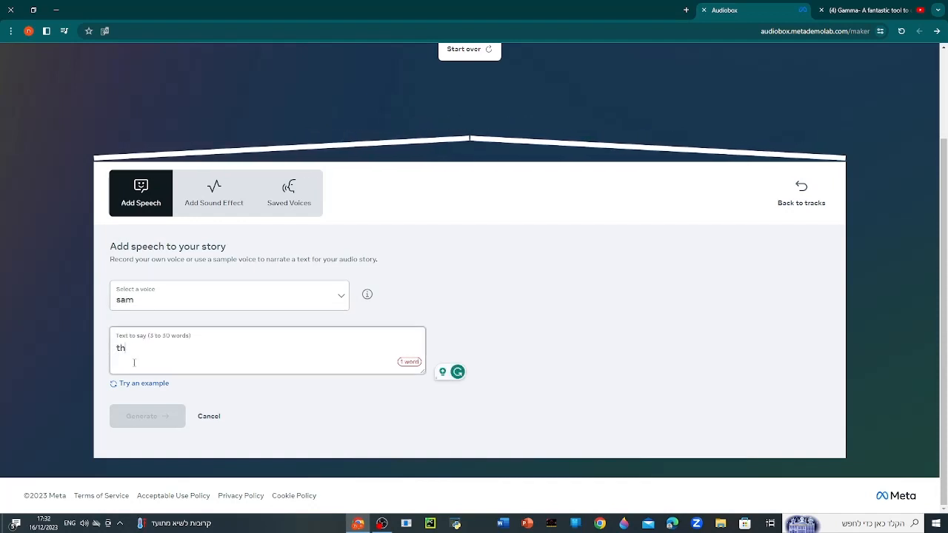
text(e dog )
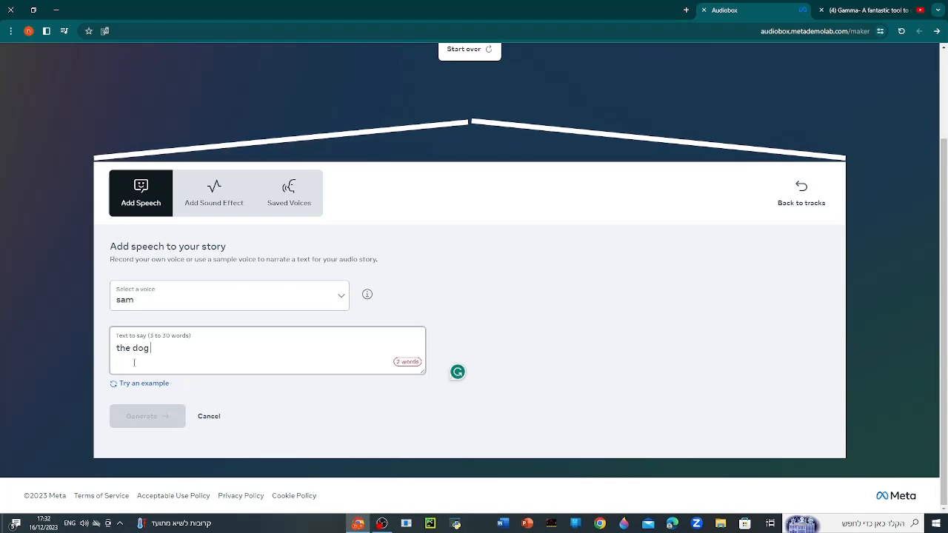
text(was ha)
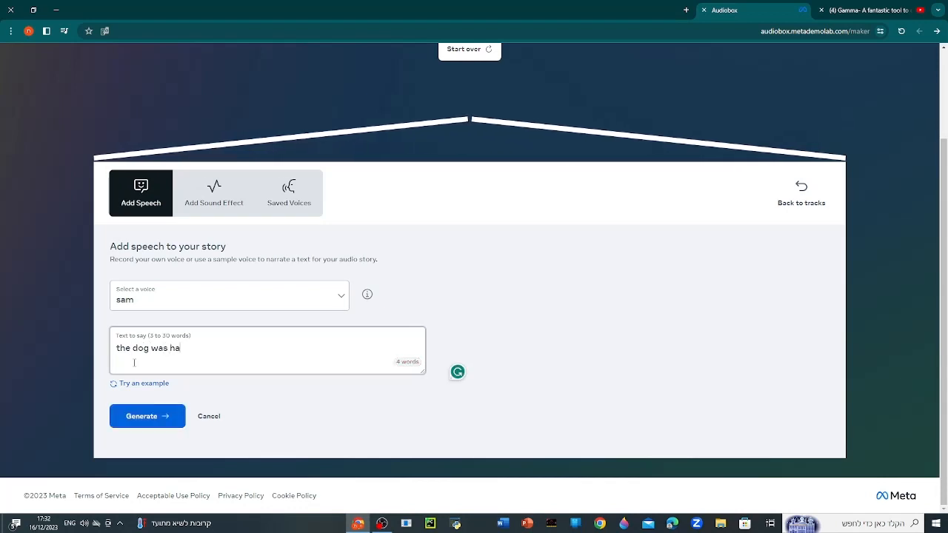
text(ppy)
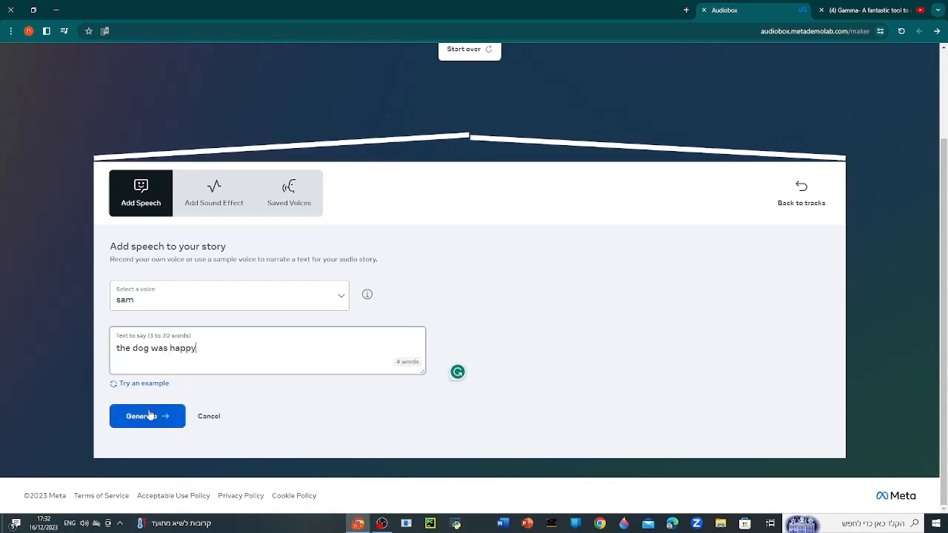
click(149, 415)
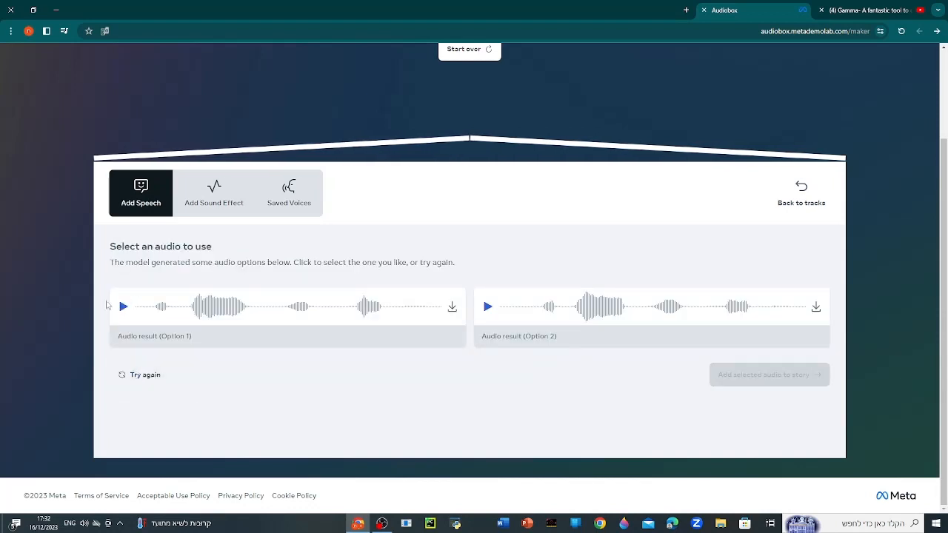
Preview both generated speech results and add option 1 to the story
click(123, 306)
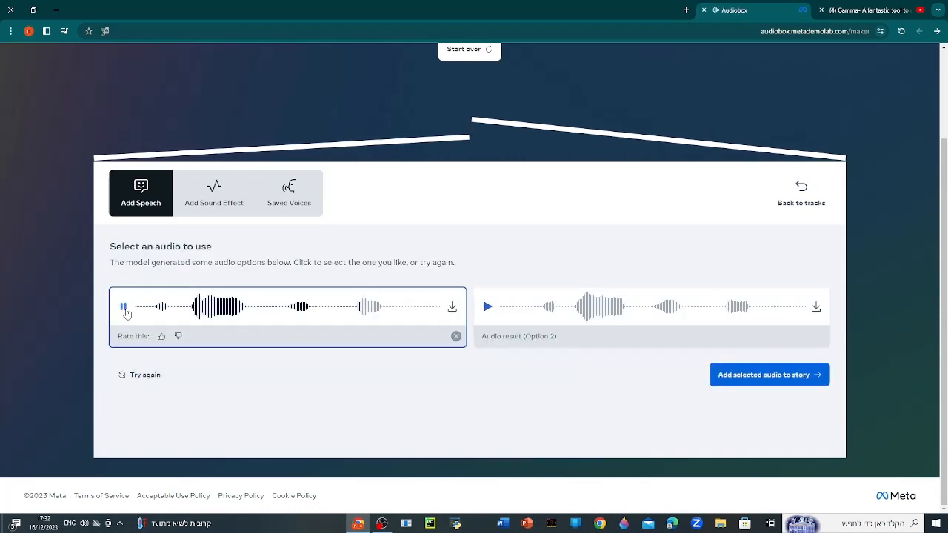
click(487, 307)
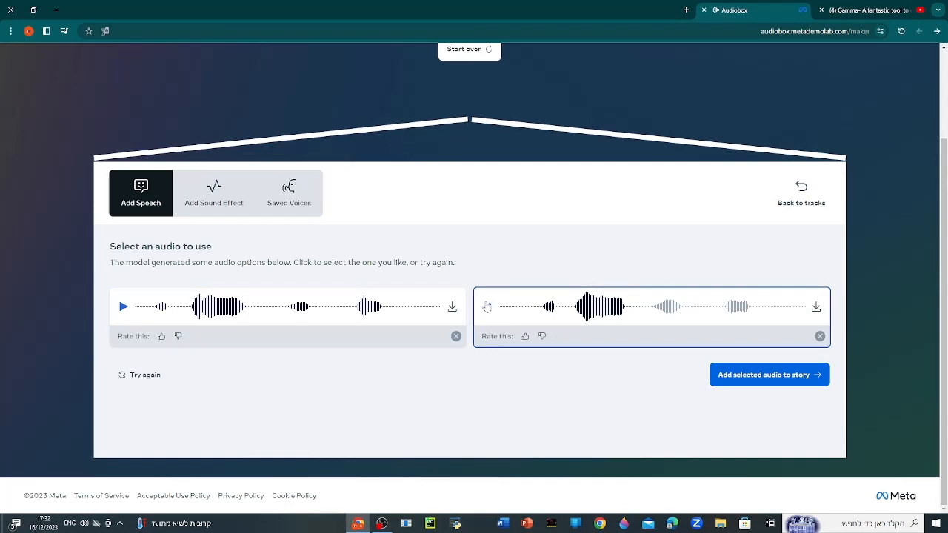
click(390, 319)
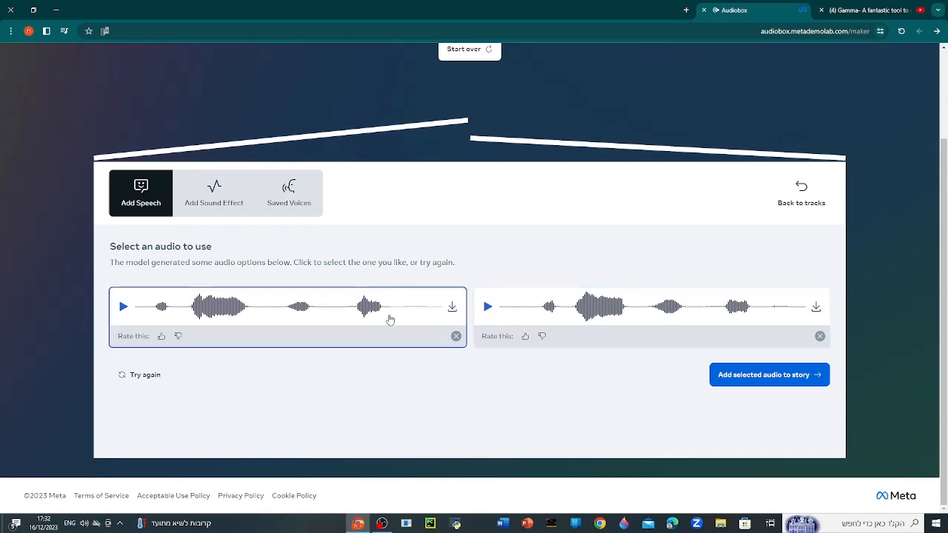
click(733, 376)
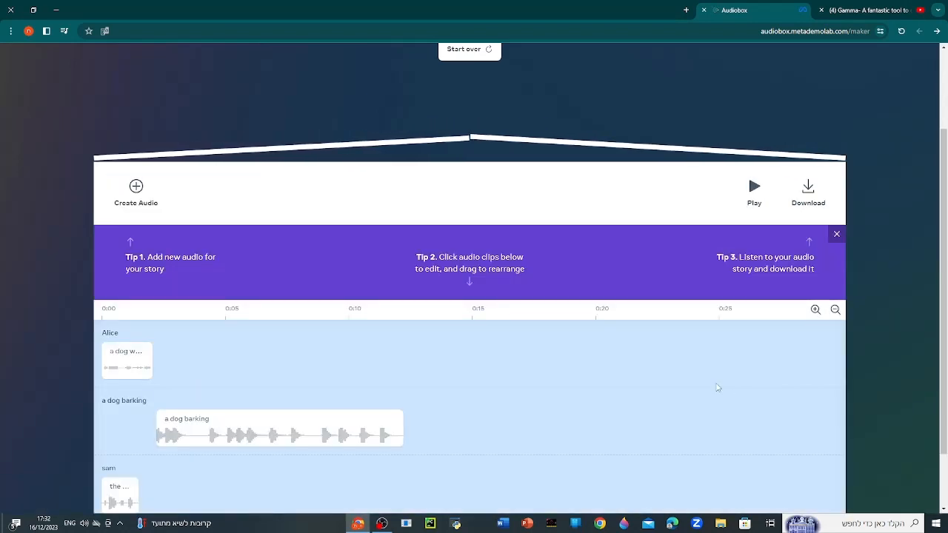
Move the sam speech clip to start after the barking clip, at about 0:13, and play the whole story
scroll(717, 387, down, 1)
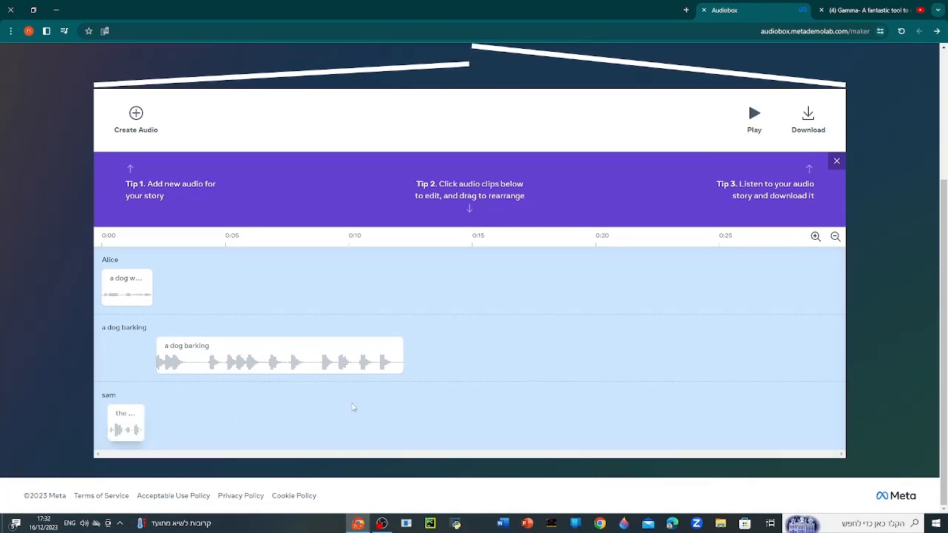
drag(132, 413, 434, 425)
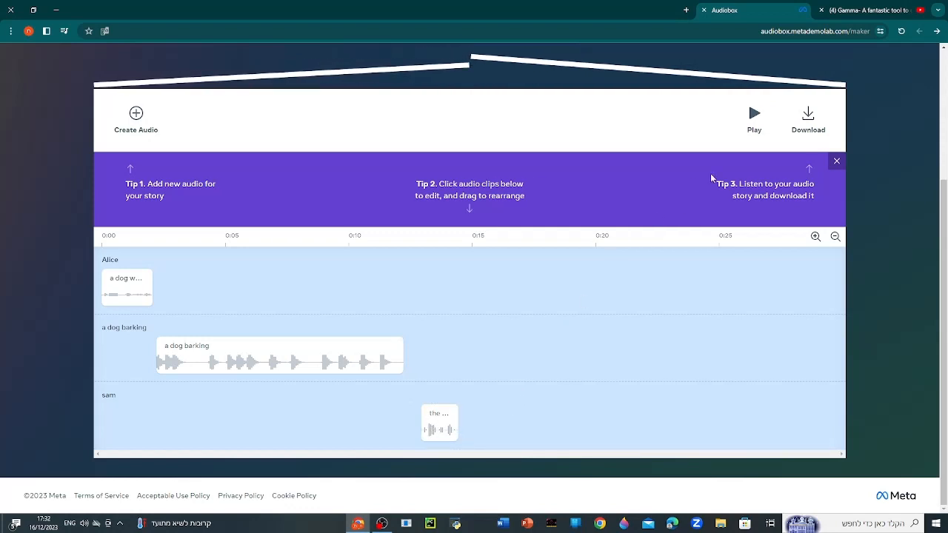
click(749, 138)
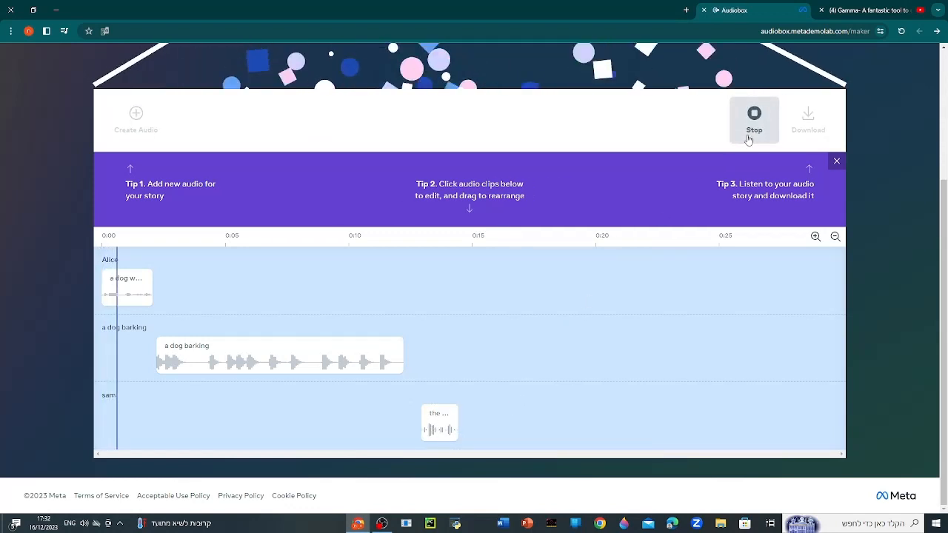